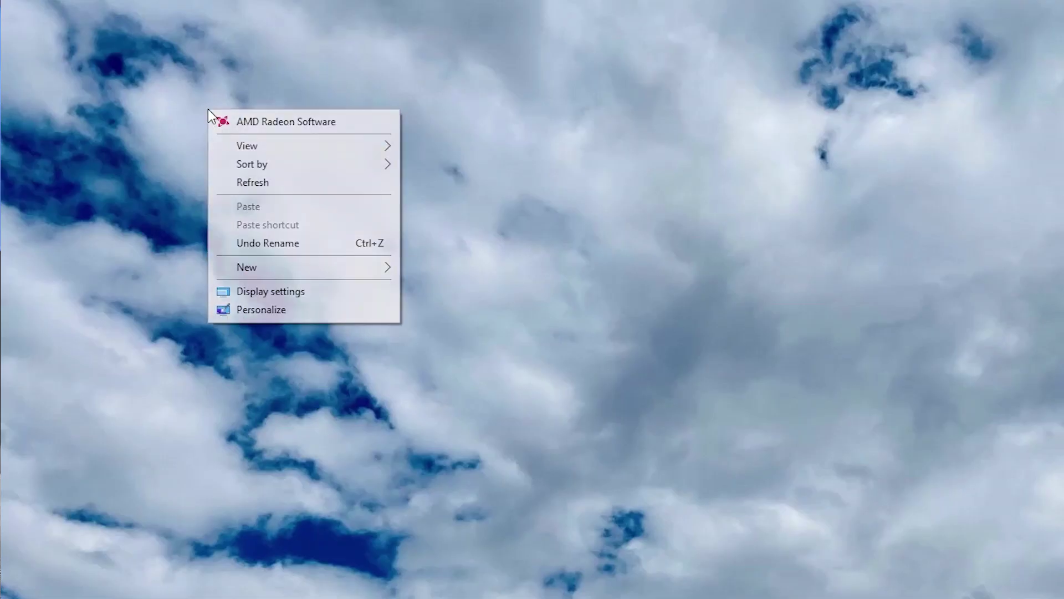
- Open Display settings from the desktop context menu to reach the Multiple displays section
click(218, 292)
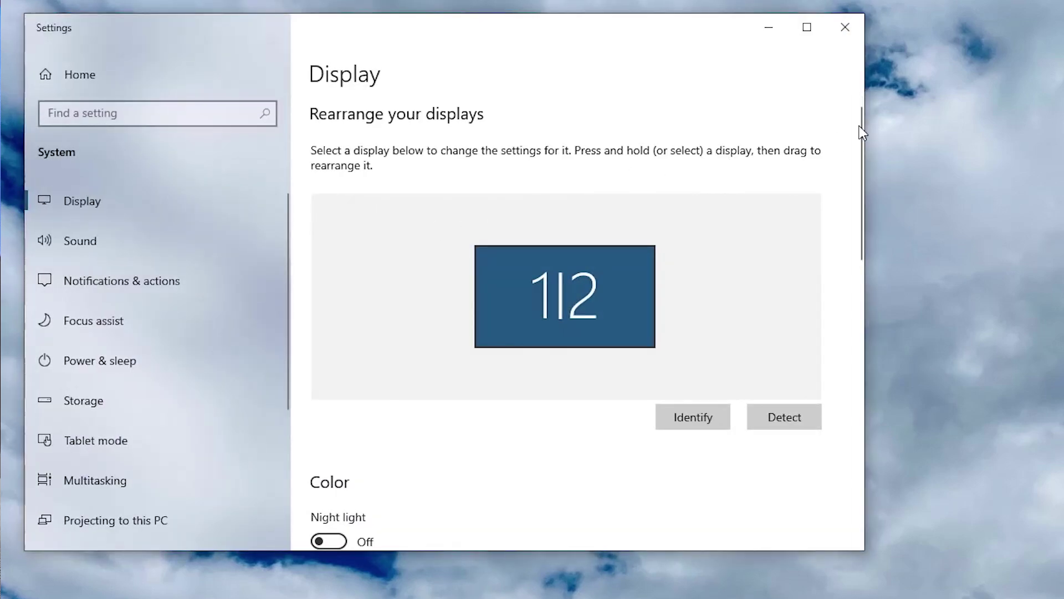
drag(859, 125, 862, 377)
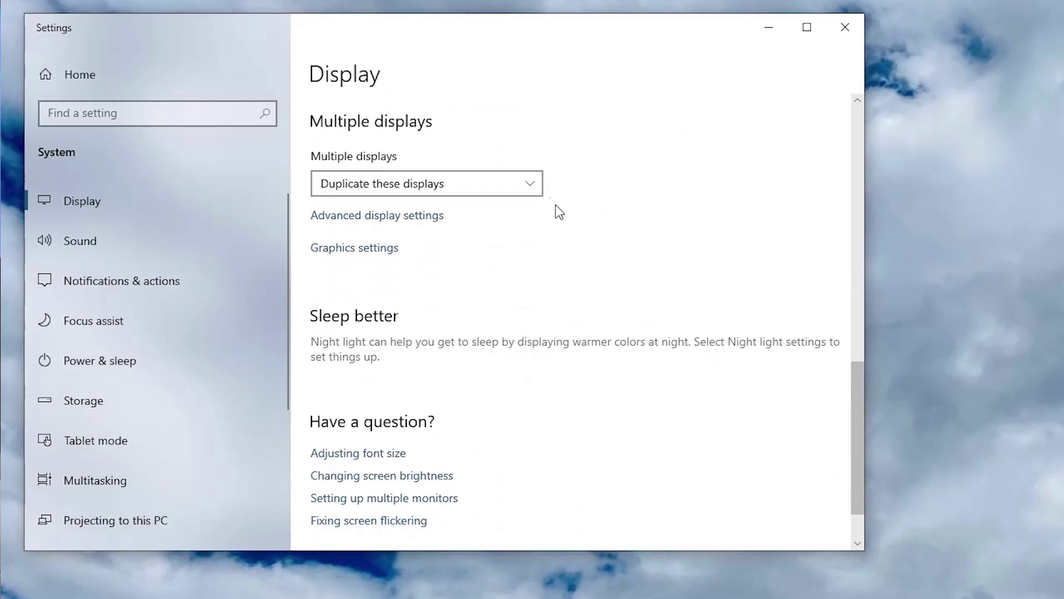
- Change Multiple displays from duplicate to 'Extend these displays' and keep the changes
click(471, 180)
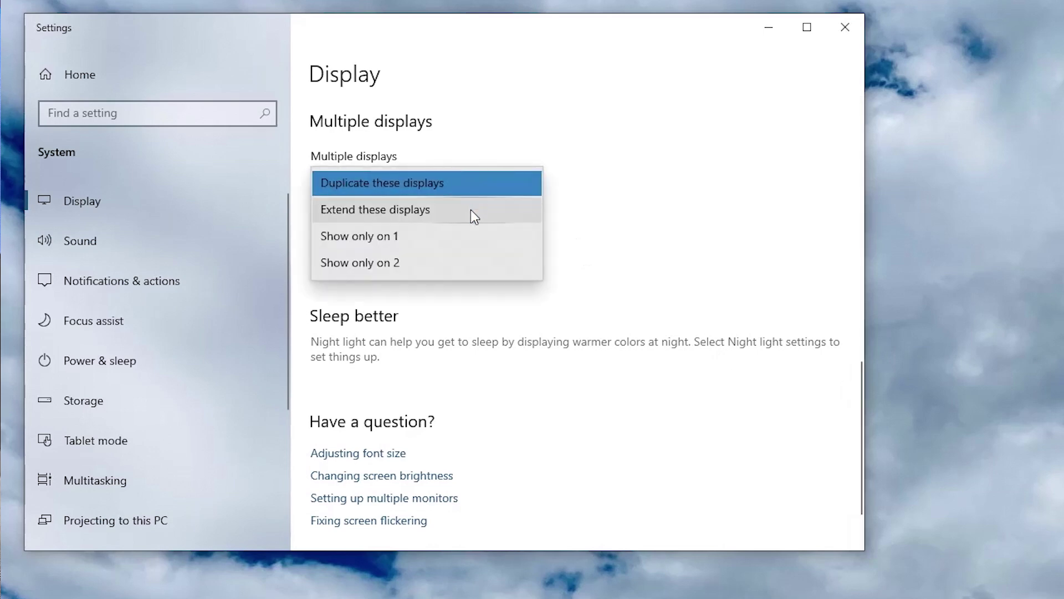
click(470, 209)
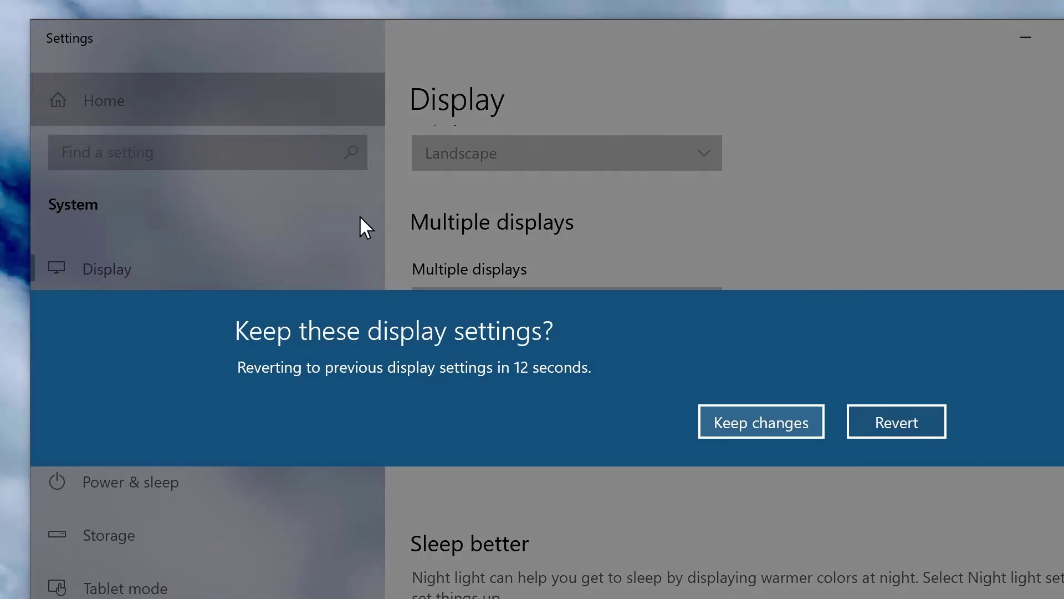
click(749, 427)
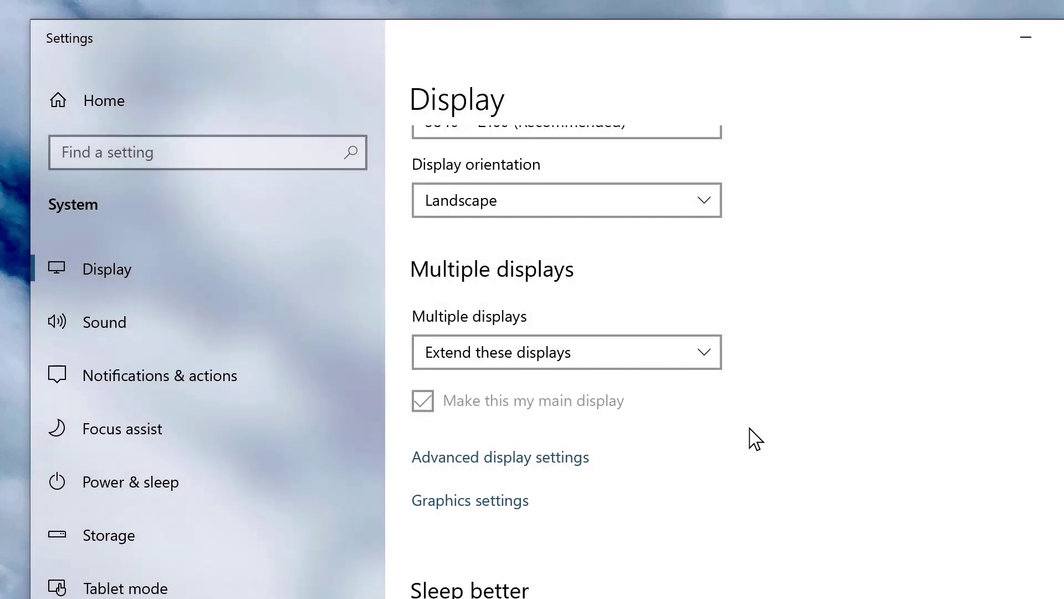